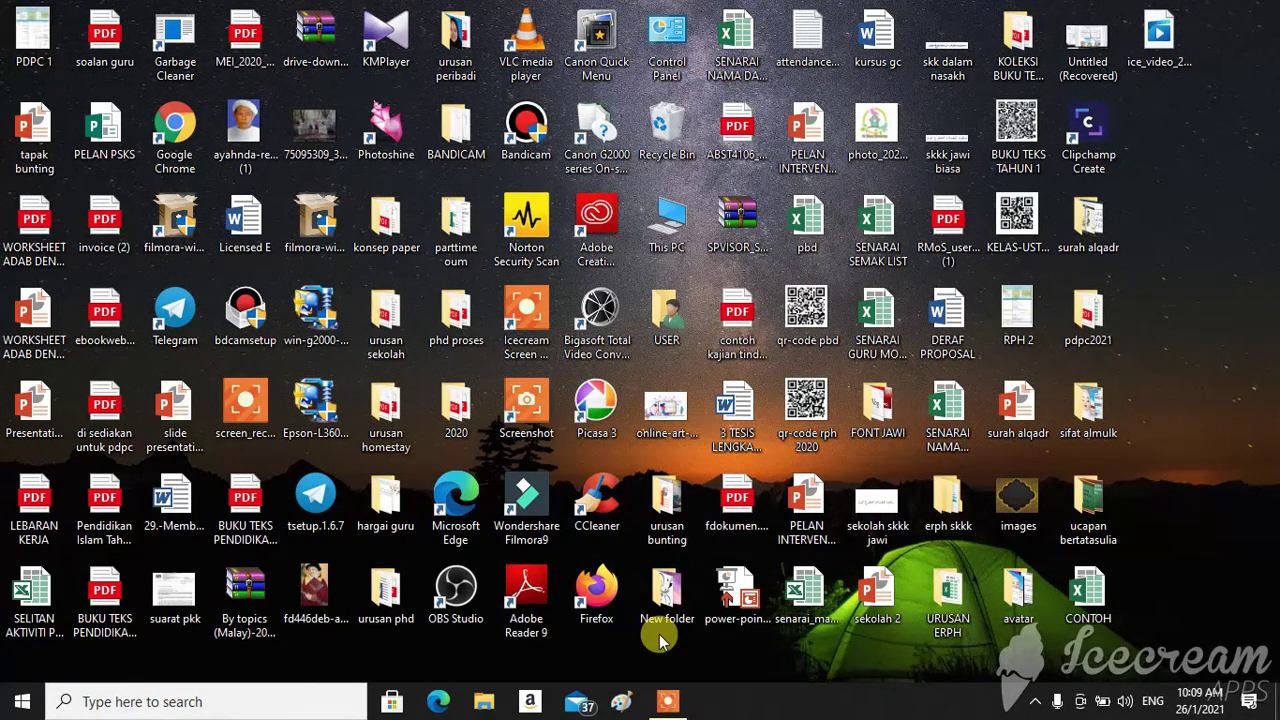
# Step: Launch Google Chrome and switch to the second Google account
pyautogui.doubleClick(190, 135)
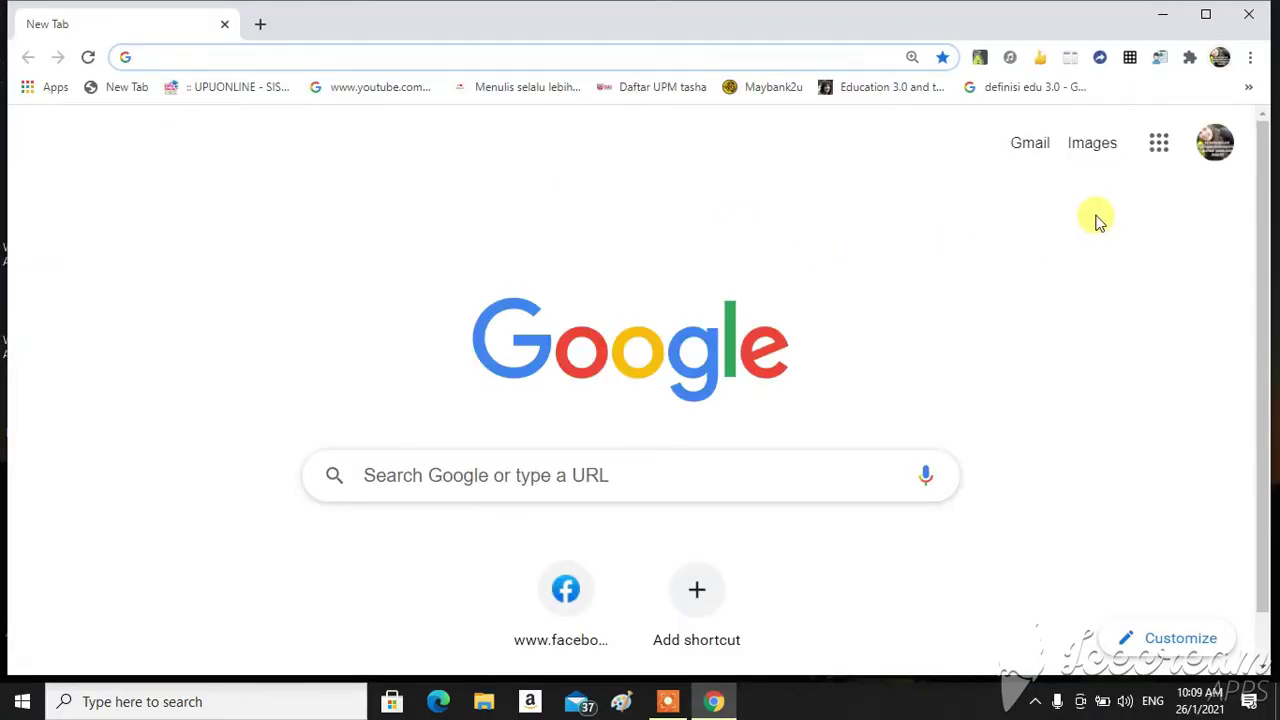
pyautogui.click(1225, 160)
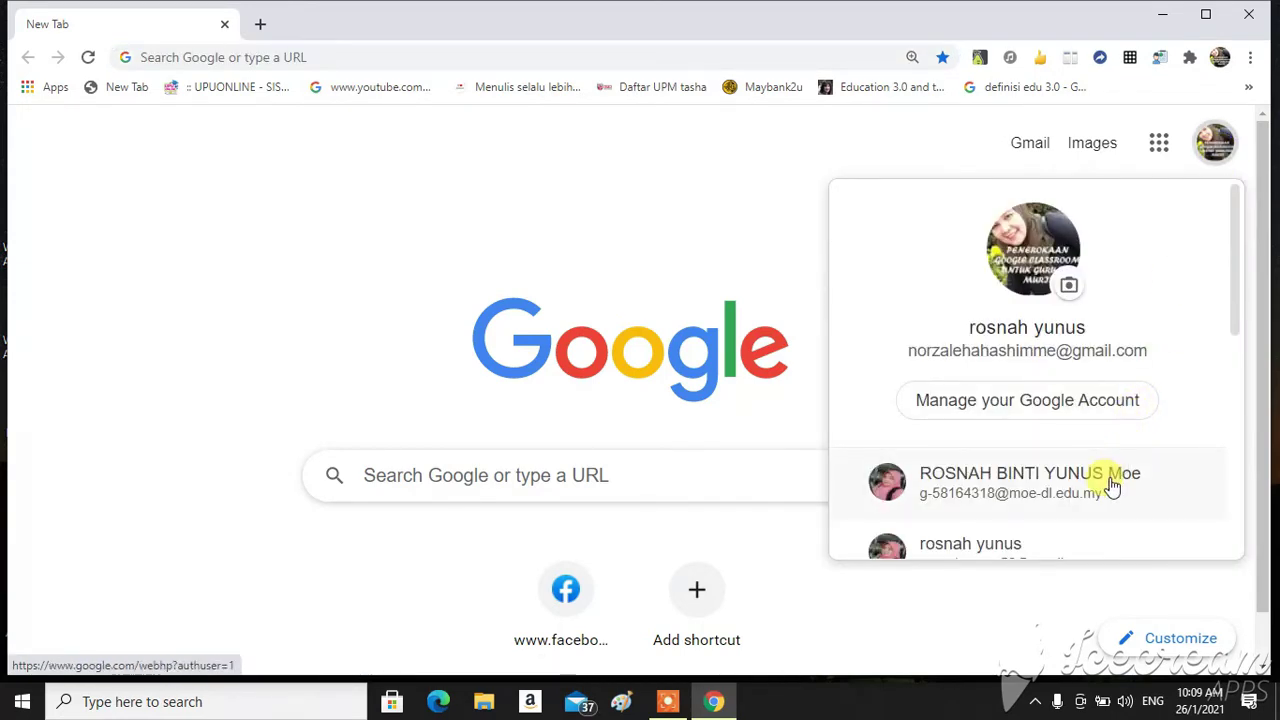
pyautogui.click(1110, 482)
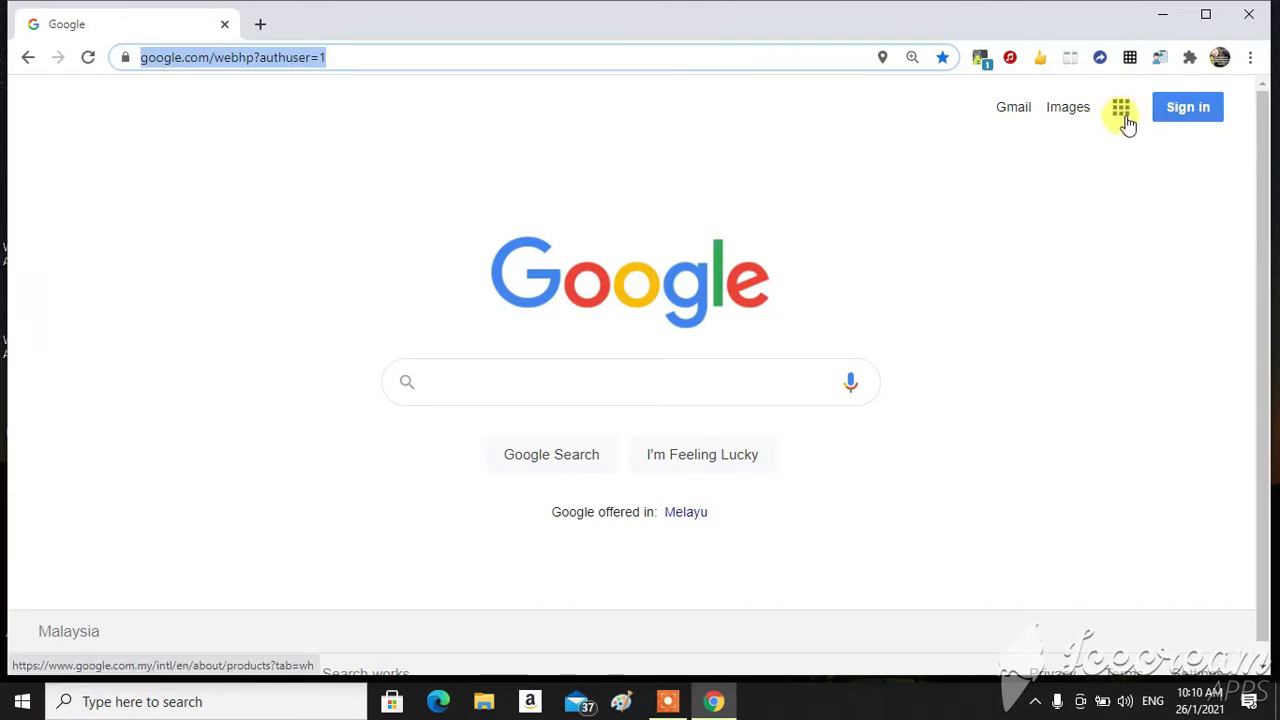
# Step: Go to Google Drive from the Google apps grid
pyautogui.click(1121, 117)
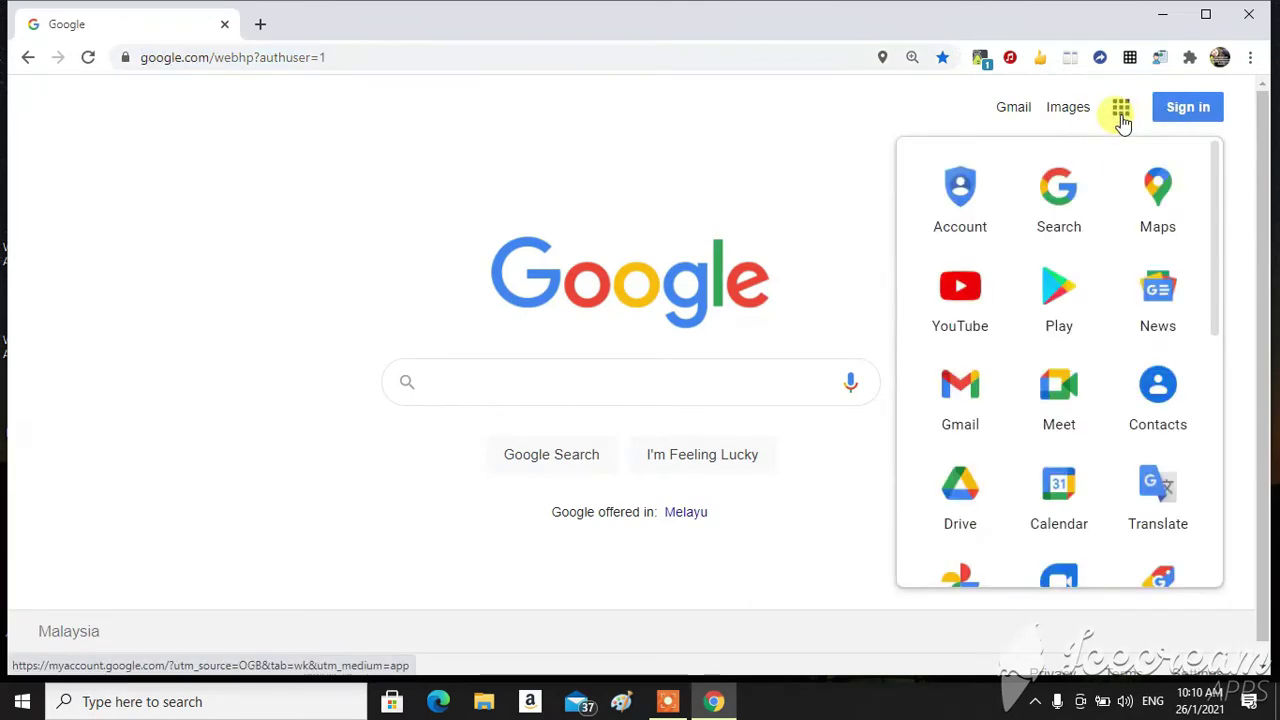
pyautogui.click(965, 515)
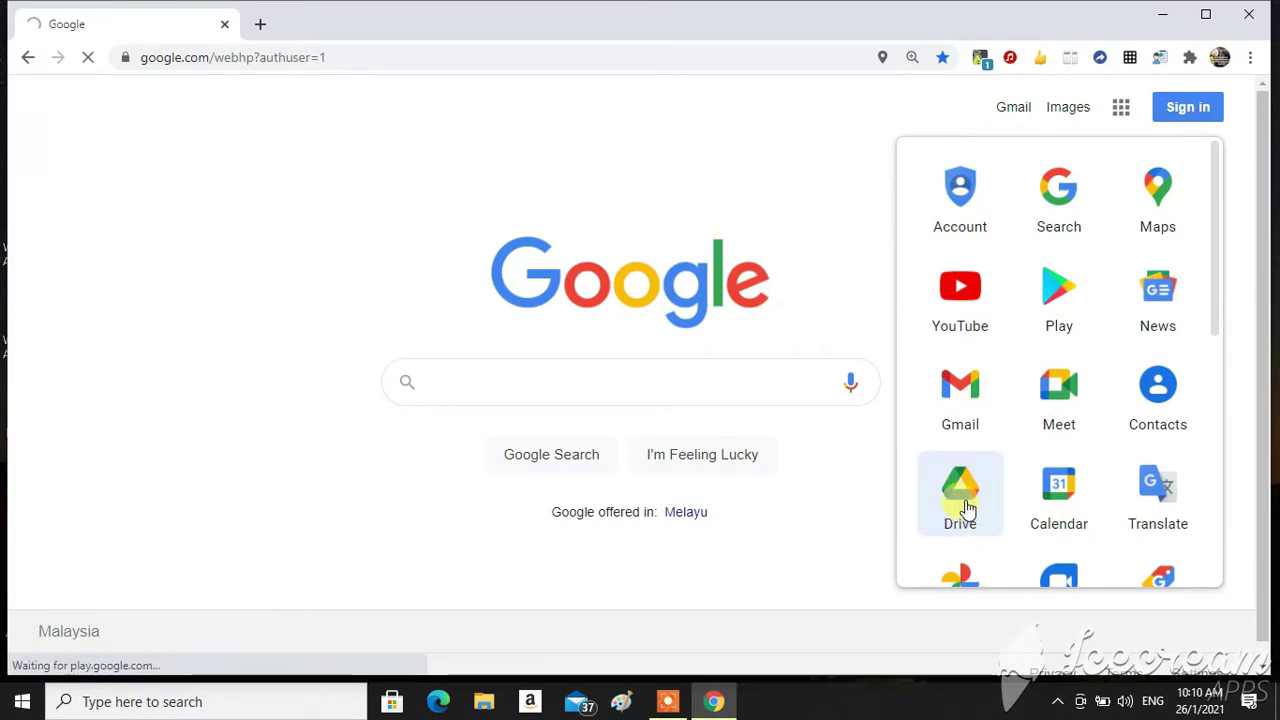
pyautogui.click(965, 508)
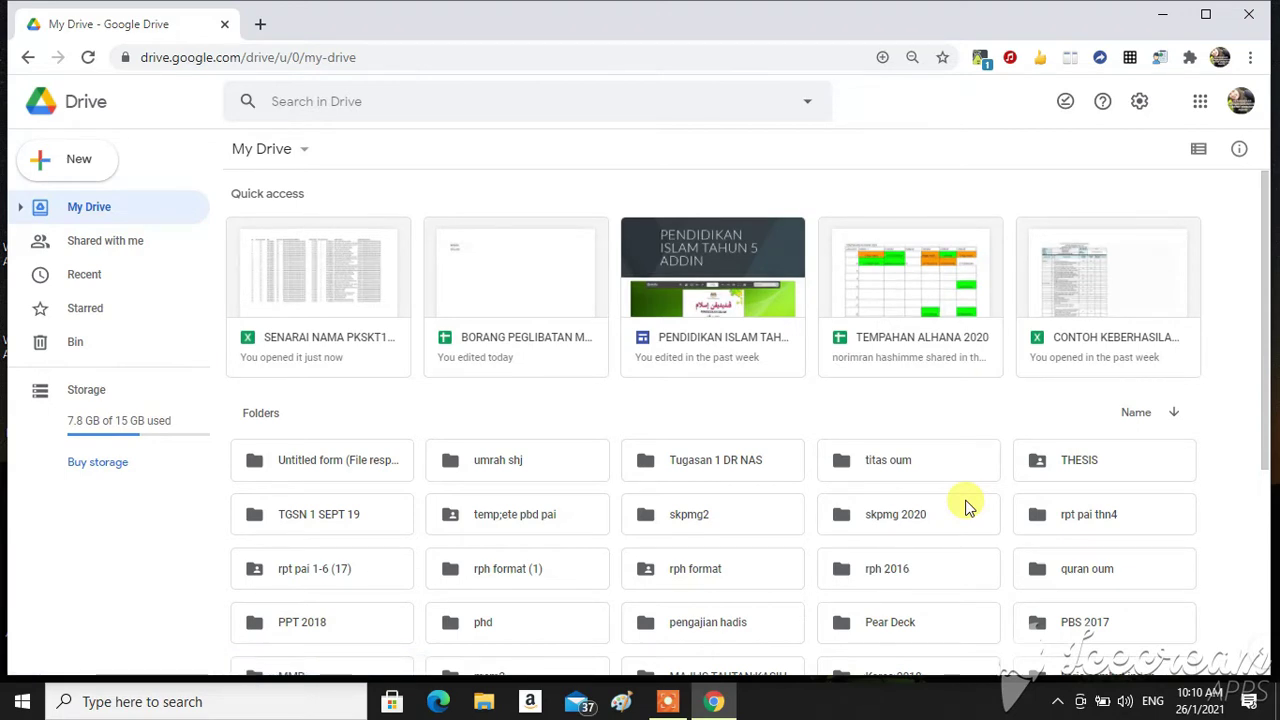
# Step: Upload CONTOH.xlsx from the Desktop folder to My Drive via New > File upload
pyautogui.click(70, 167)
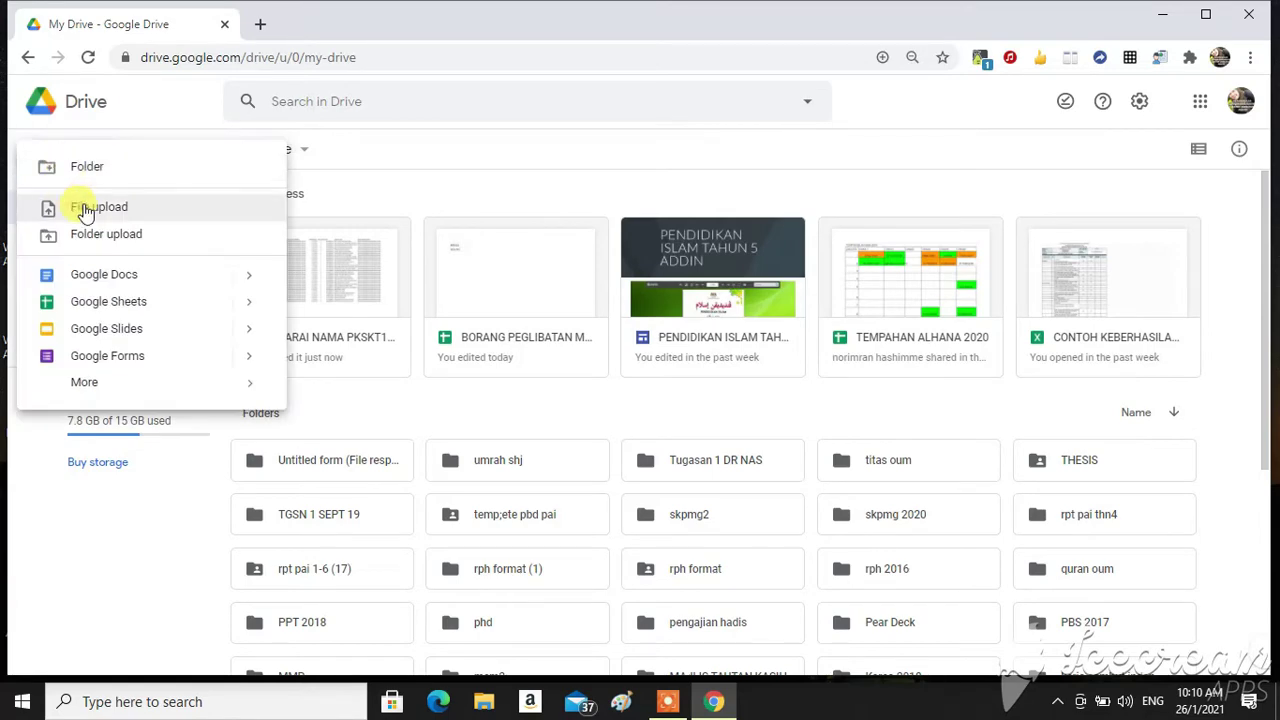
pyautogui.click(86, 210)
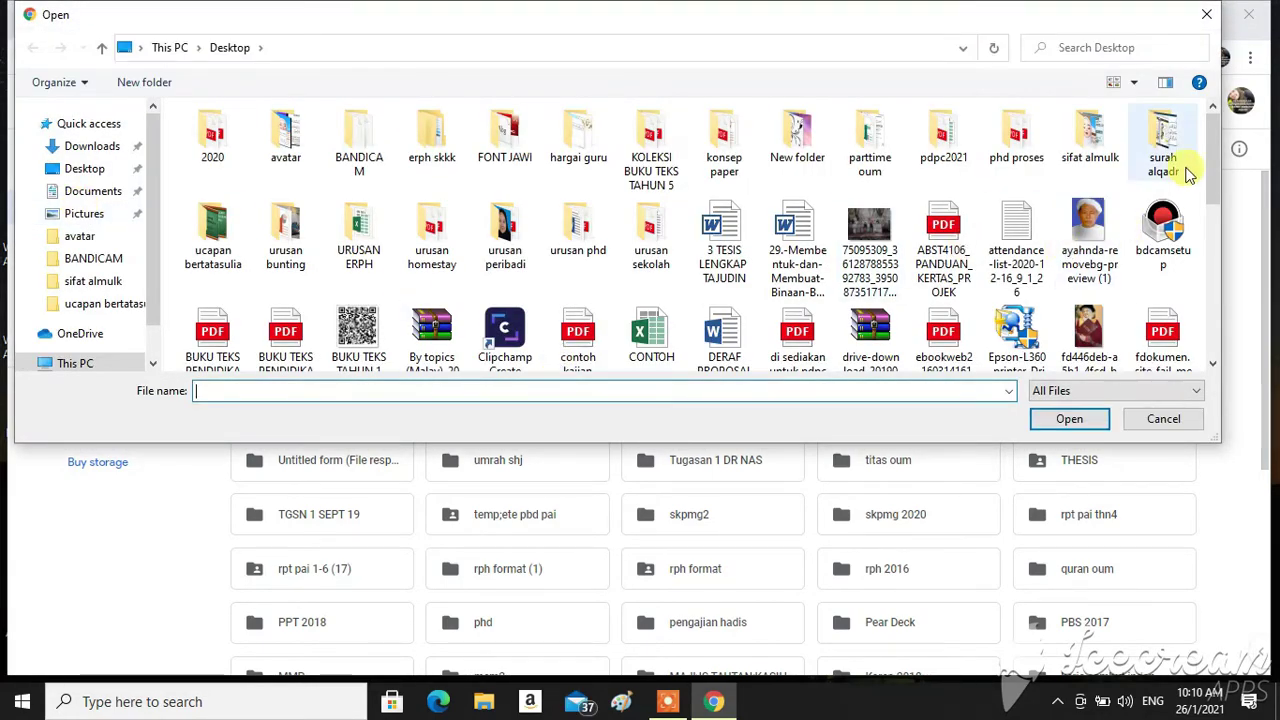
pyautogui.scroll(-1, 1212, 192)
pyautogui.scroll(-1, 1212, 192)
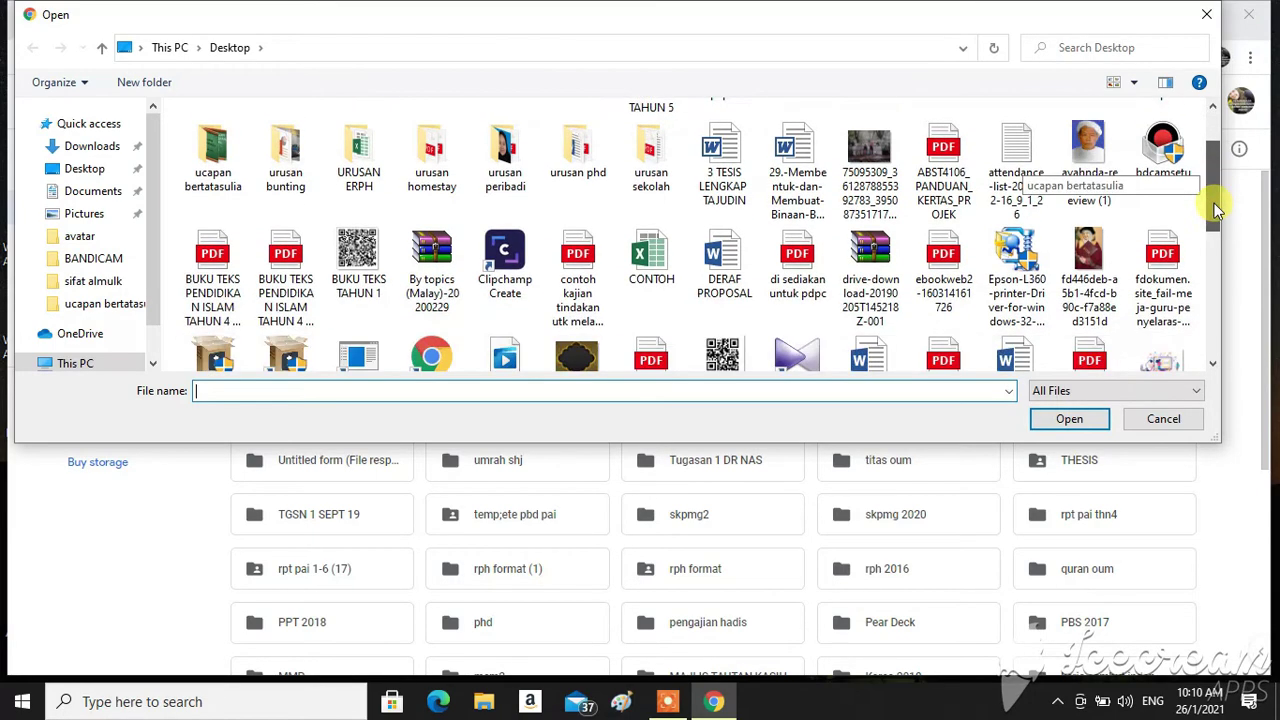
pyautogui.click(657, 259)
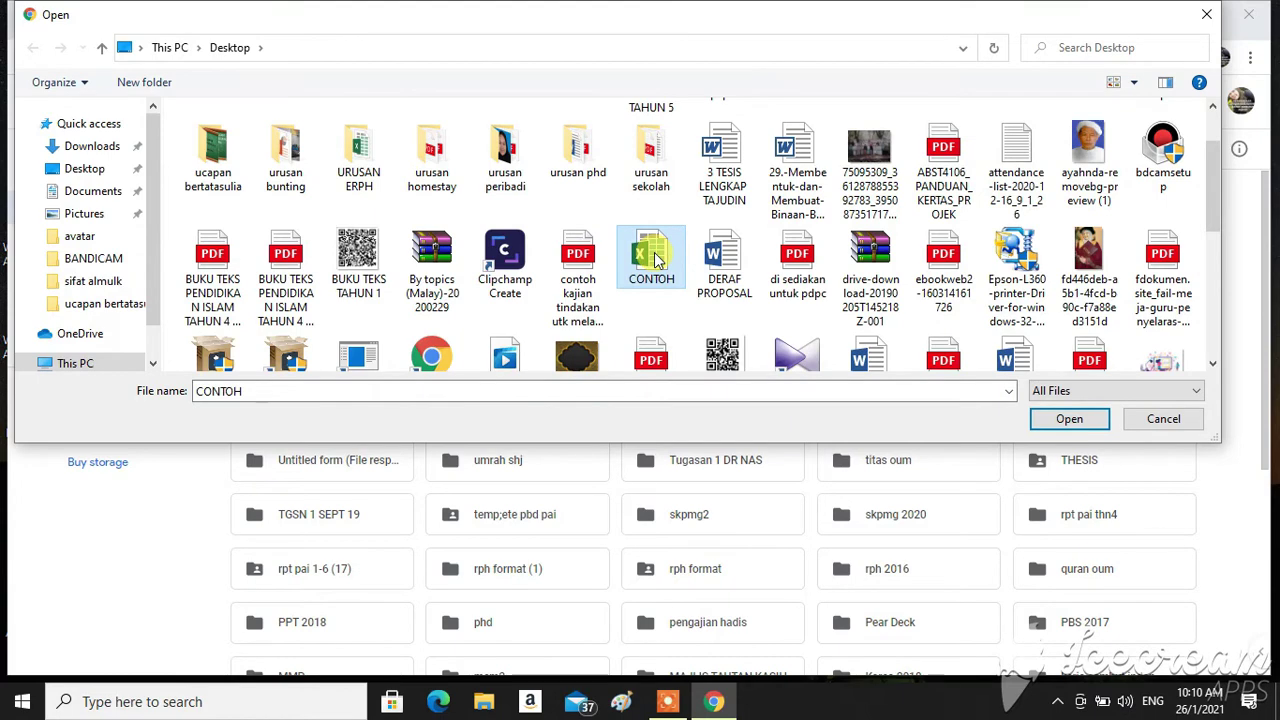
pyautogui.doubleClick(656, 259)
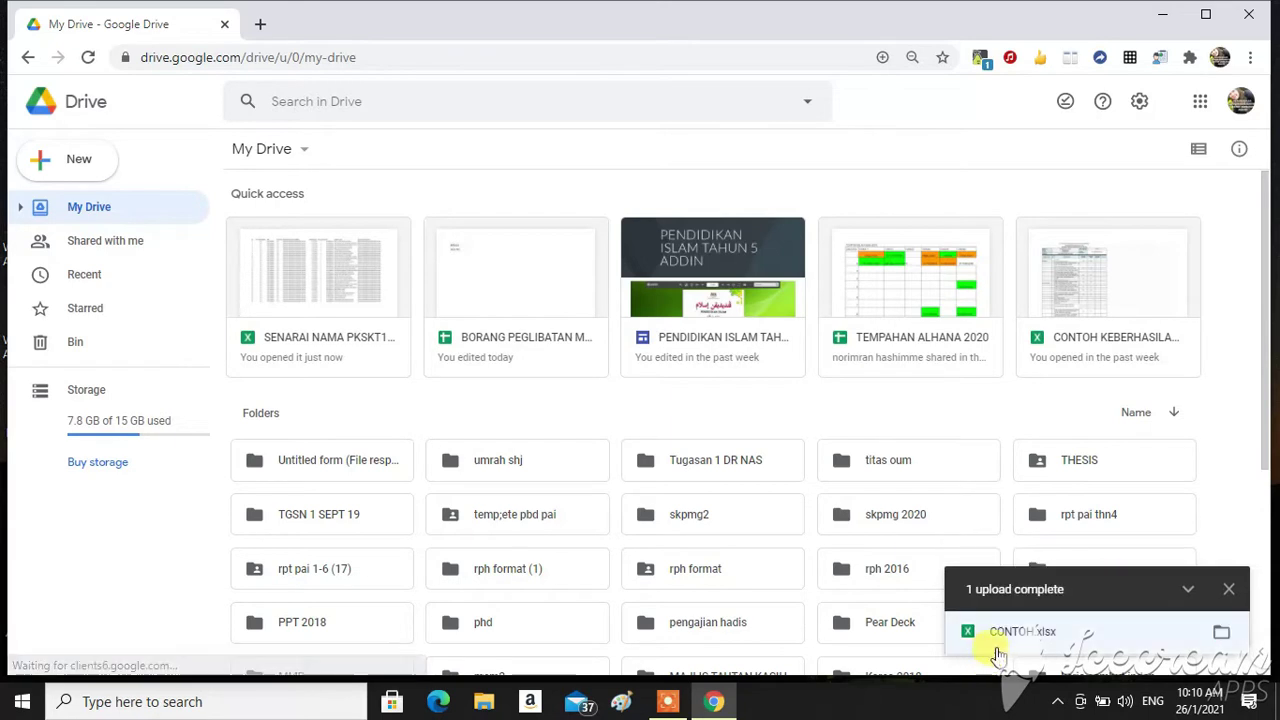
# Step: Open CONTOH.xlsx in Sheets, select cells C12 and B5, then bring up its Share dialog
pyautogui.click(1014, 635)
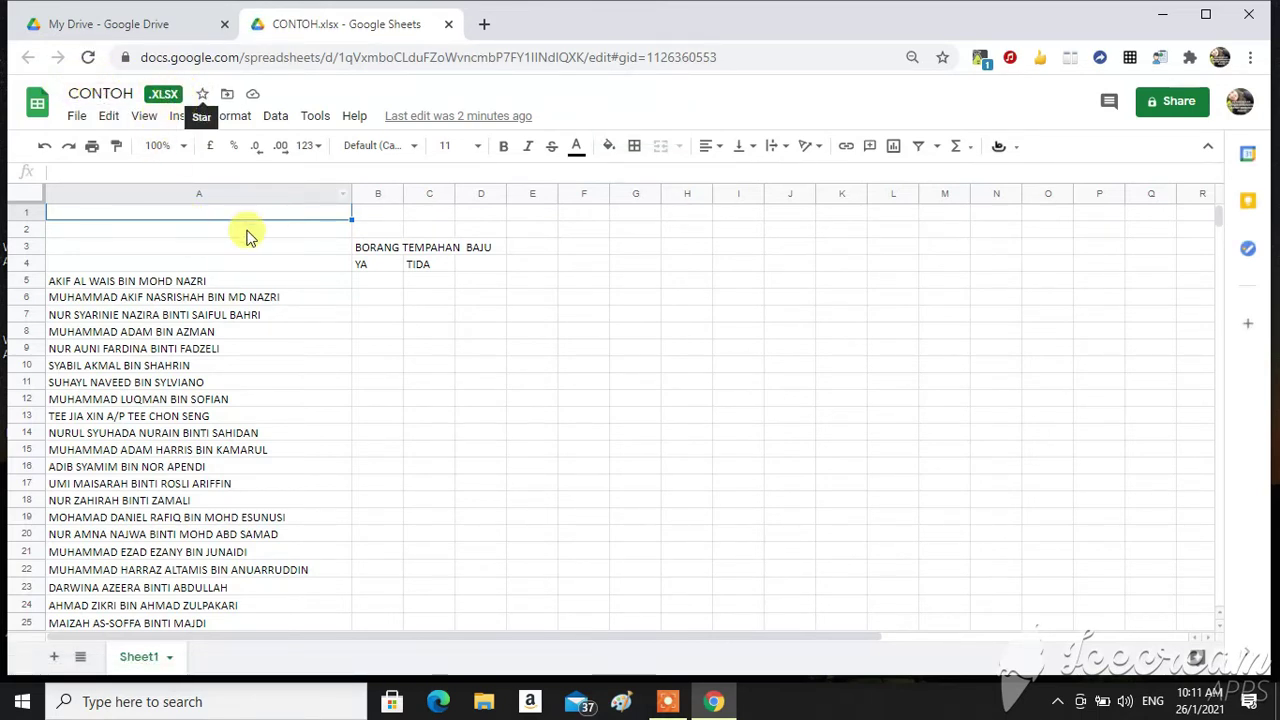
pyautogui.click(420, 405)
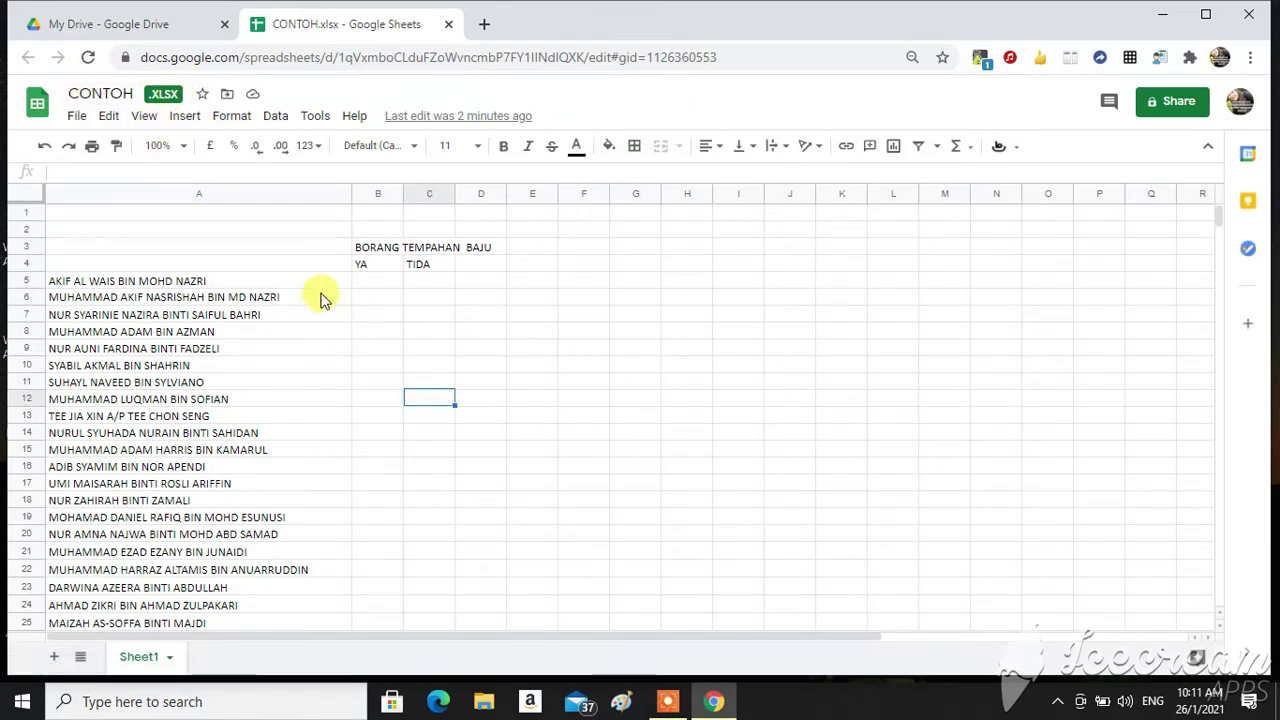
pyautogui.click(378, 282)
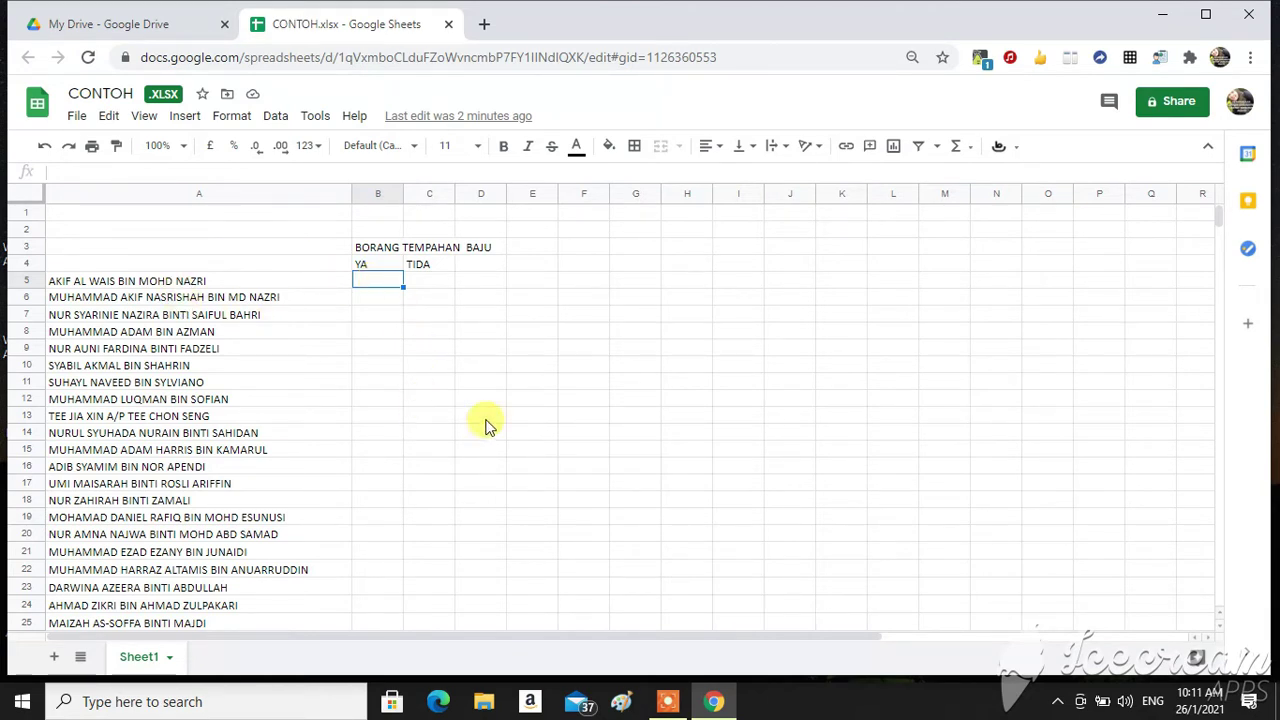
pyautogui.click(1174, 101)
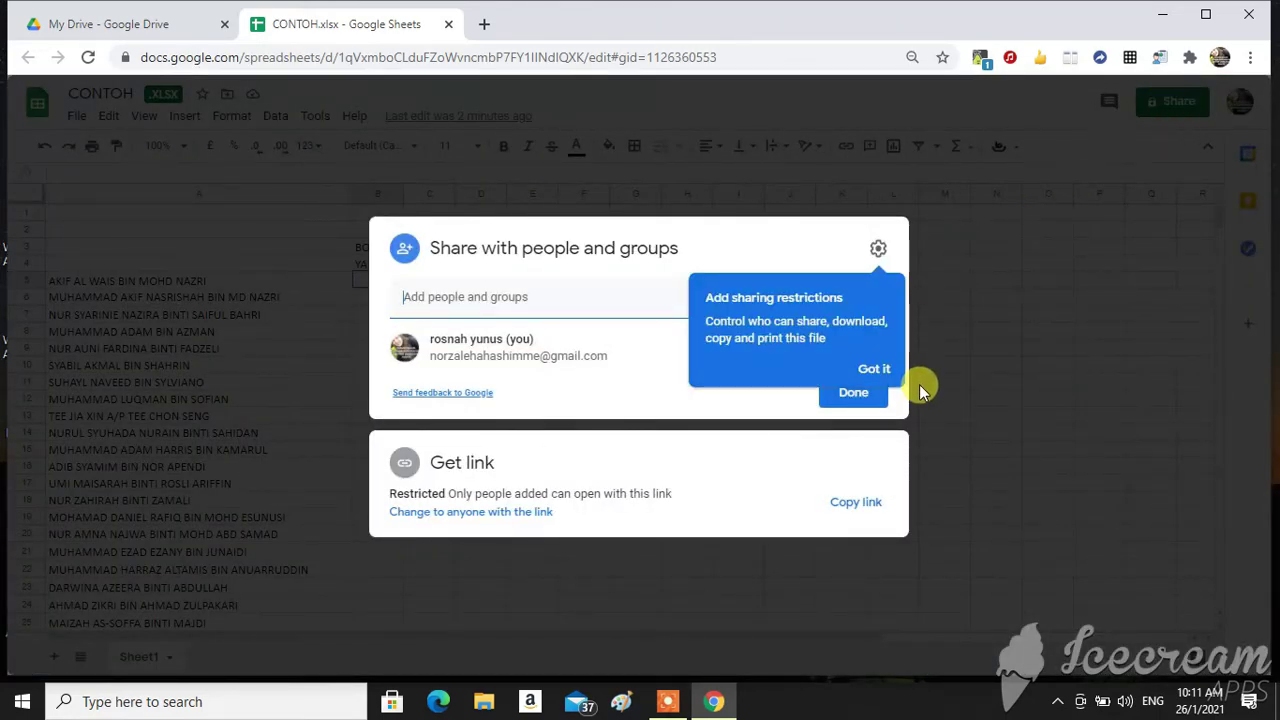
# Step: Set general access so anyone with the link can open CONTOH as Editor
pyautogui.click(1040, 342)
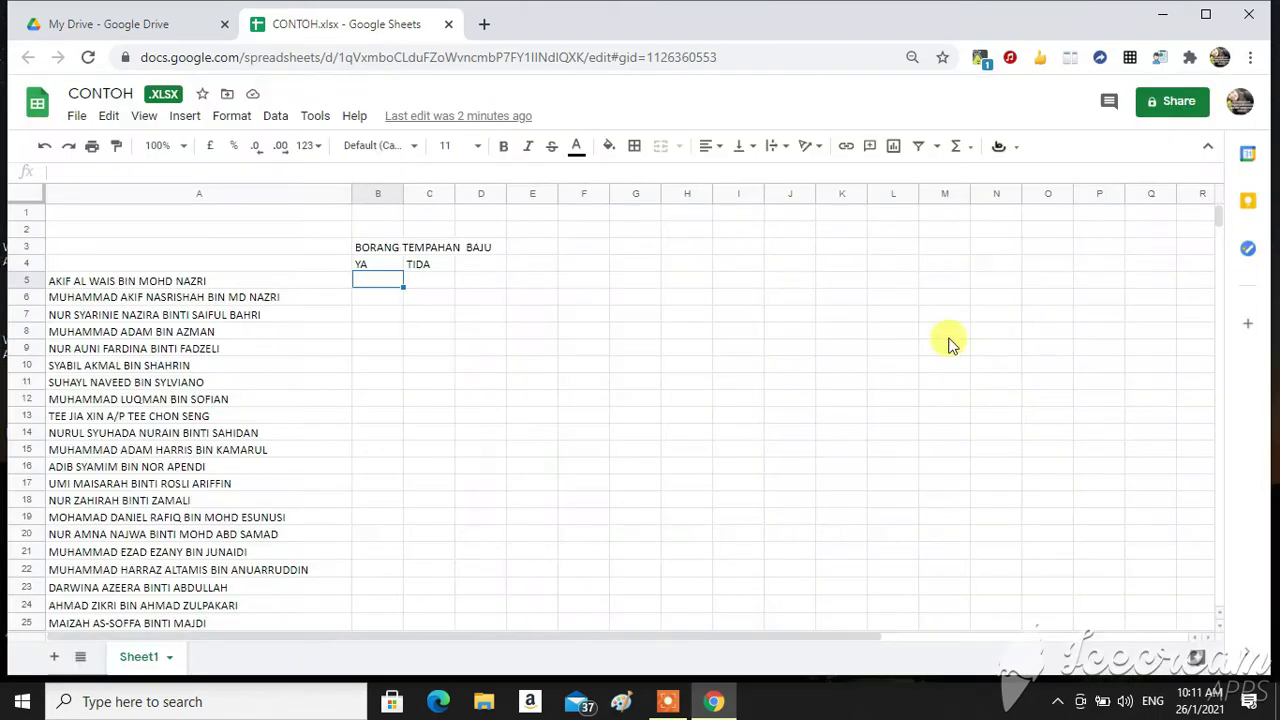
pyautogui.click(1201, 103)
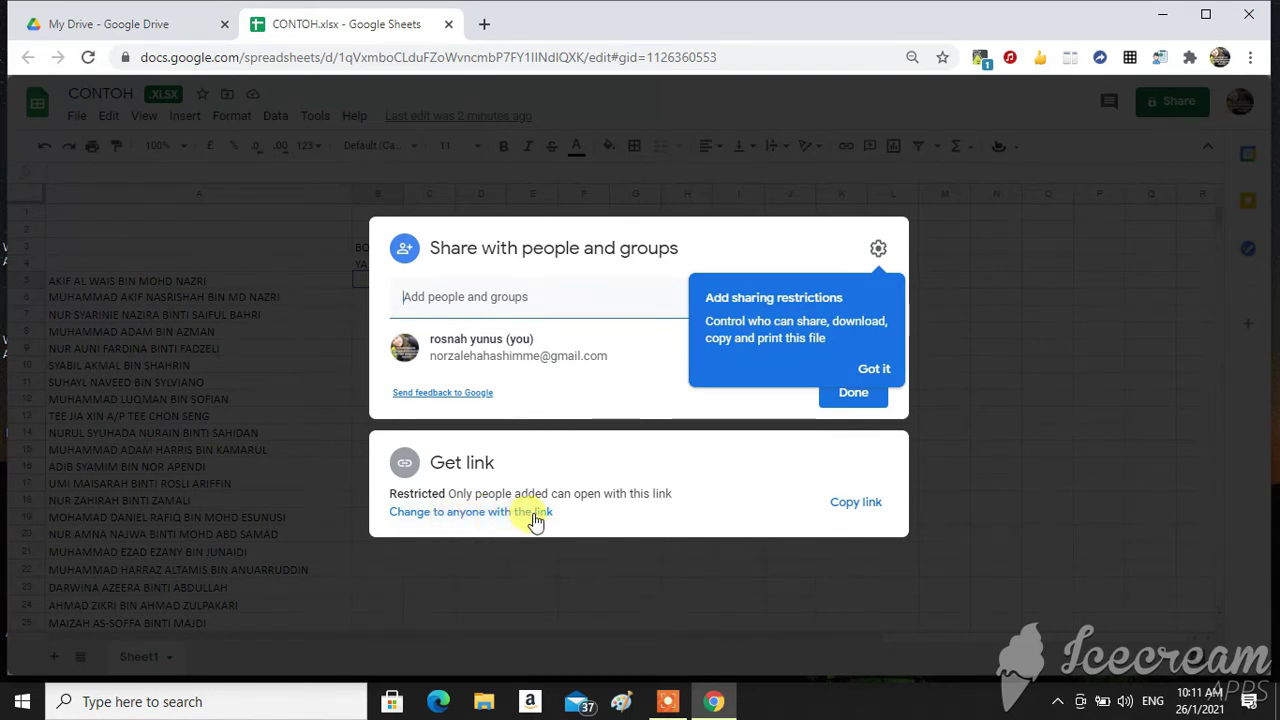
pyautogui.click(535, 515)
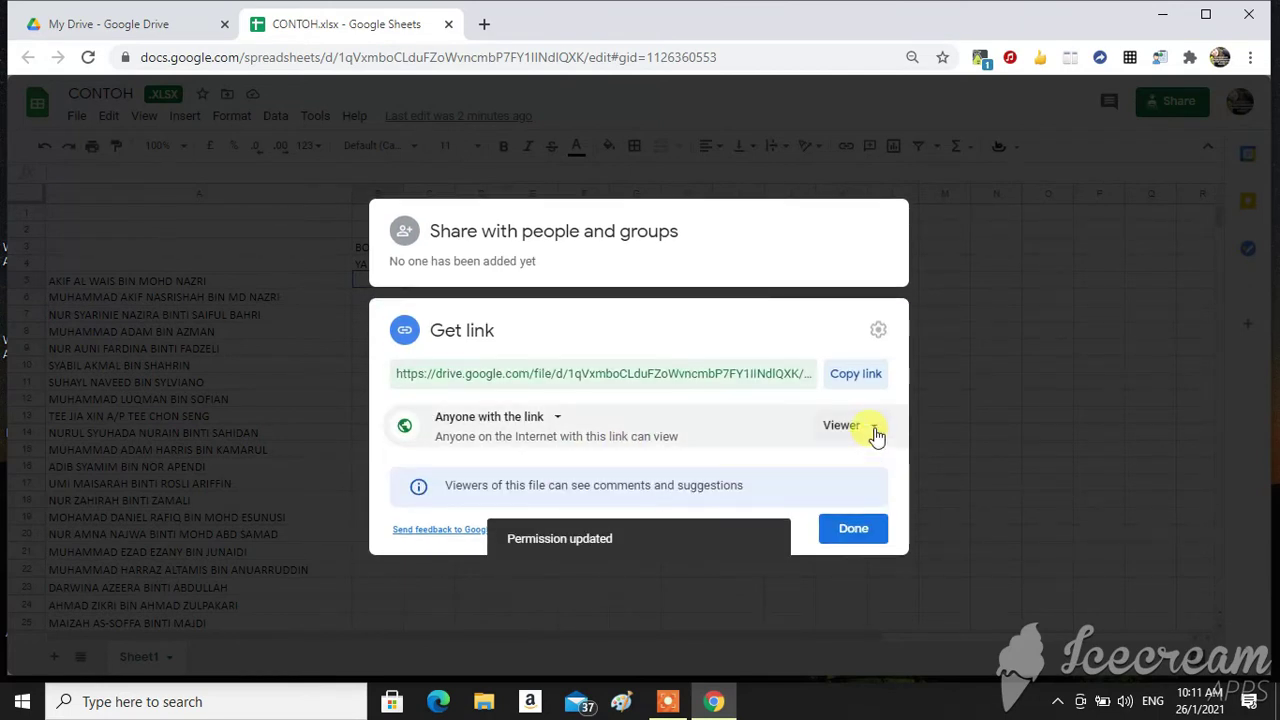
pyautogui.click(875, 432)
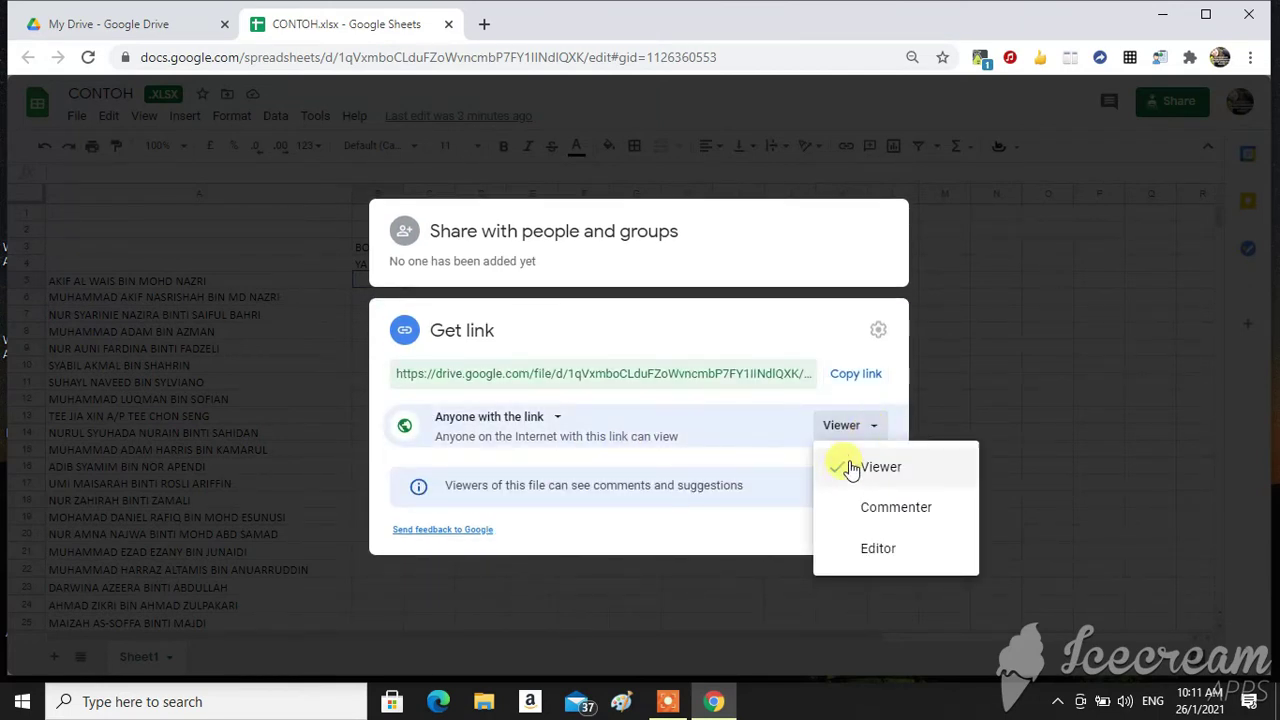
pyautogui.click(850, 550)
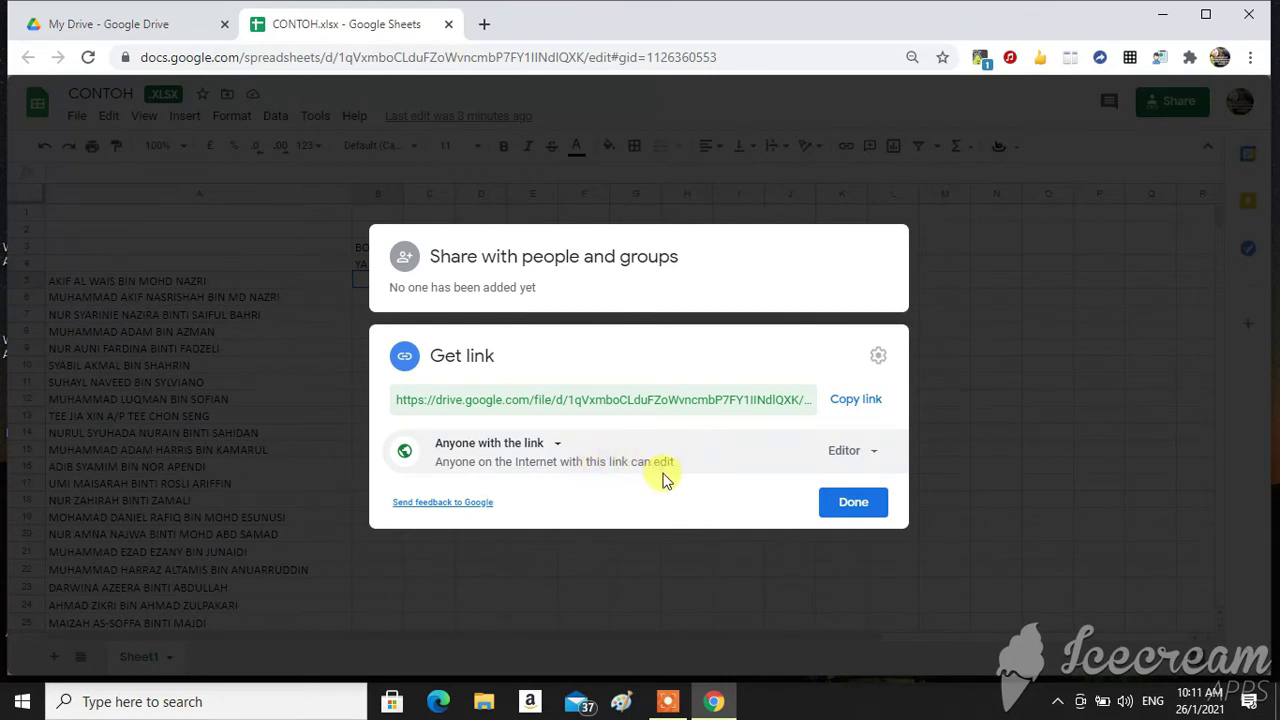
pyautogui.click(853, 503)
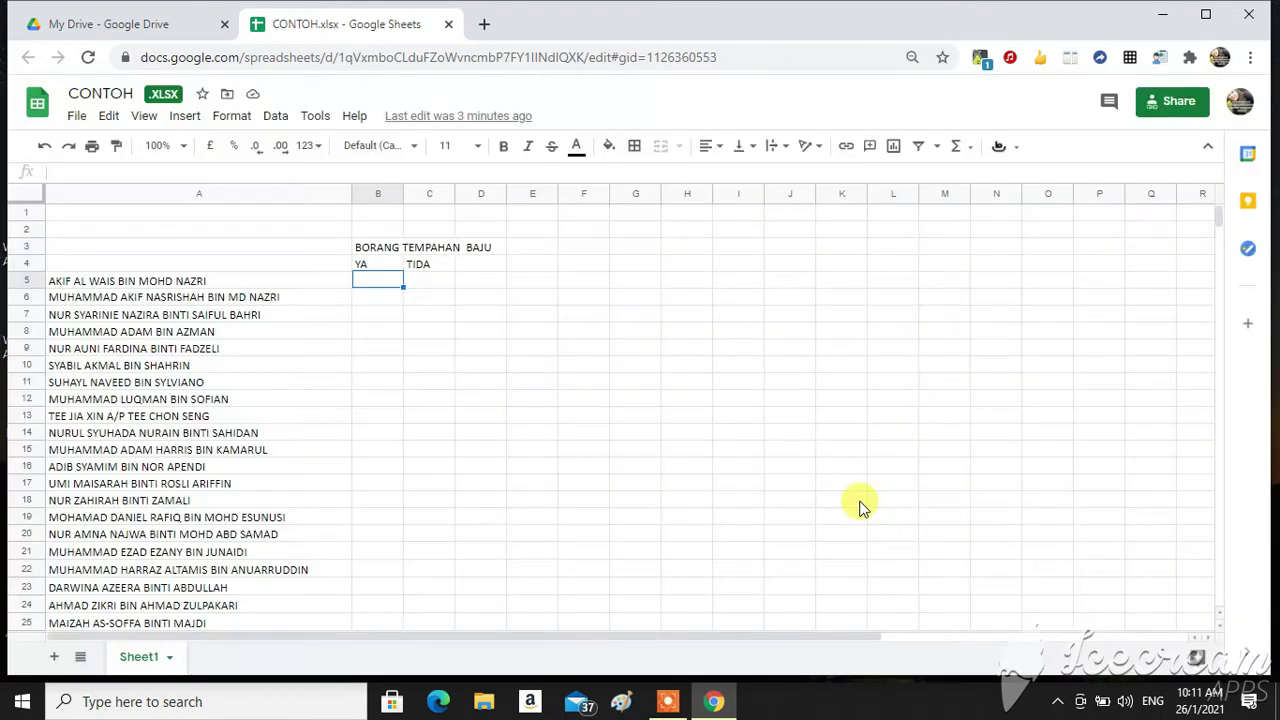
# Step: Copy the shareable link and minimize Chrome to the desktop
pyautogui.click(1160, 103)
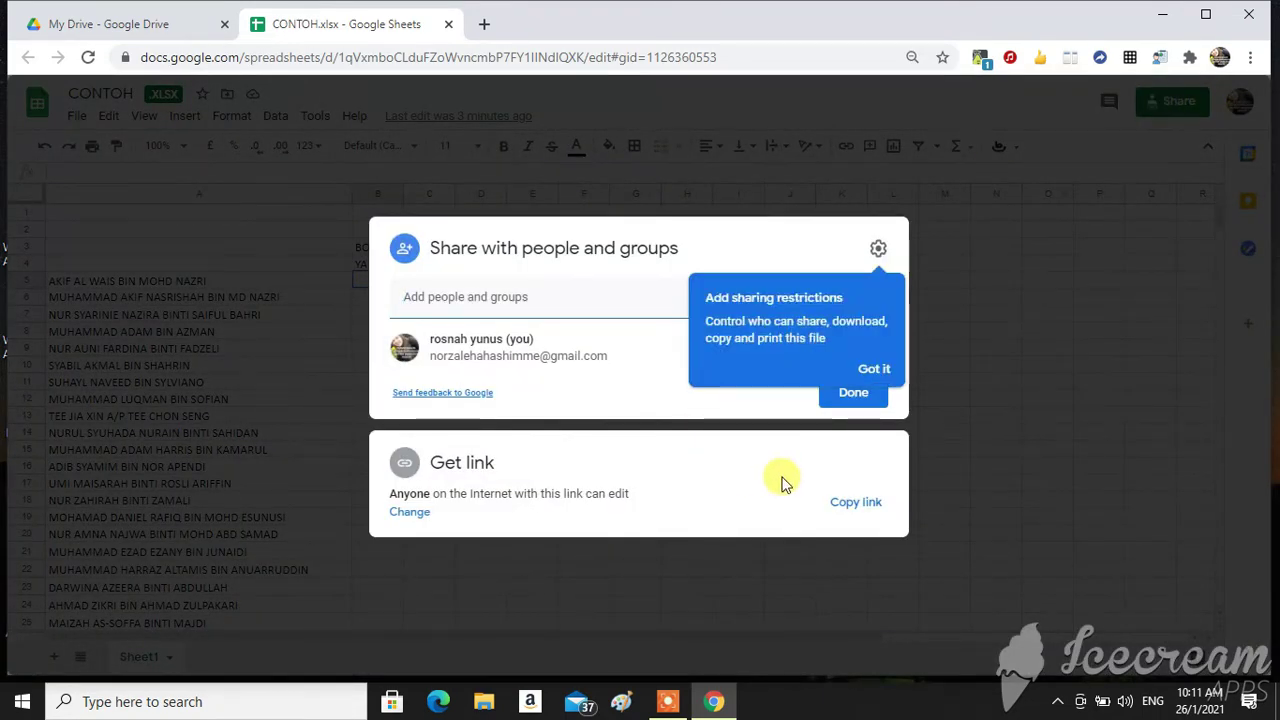
pyautogui.click(848, 504)
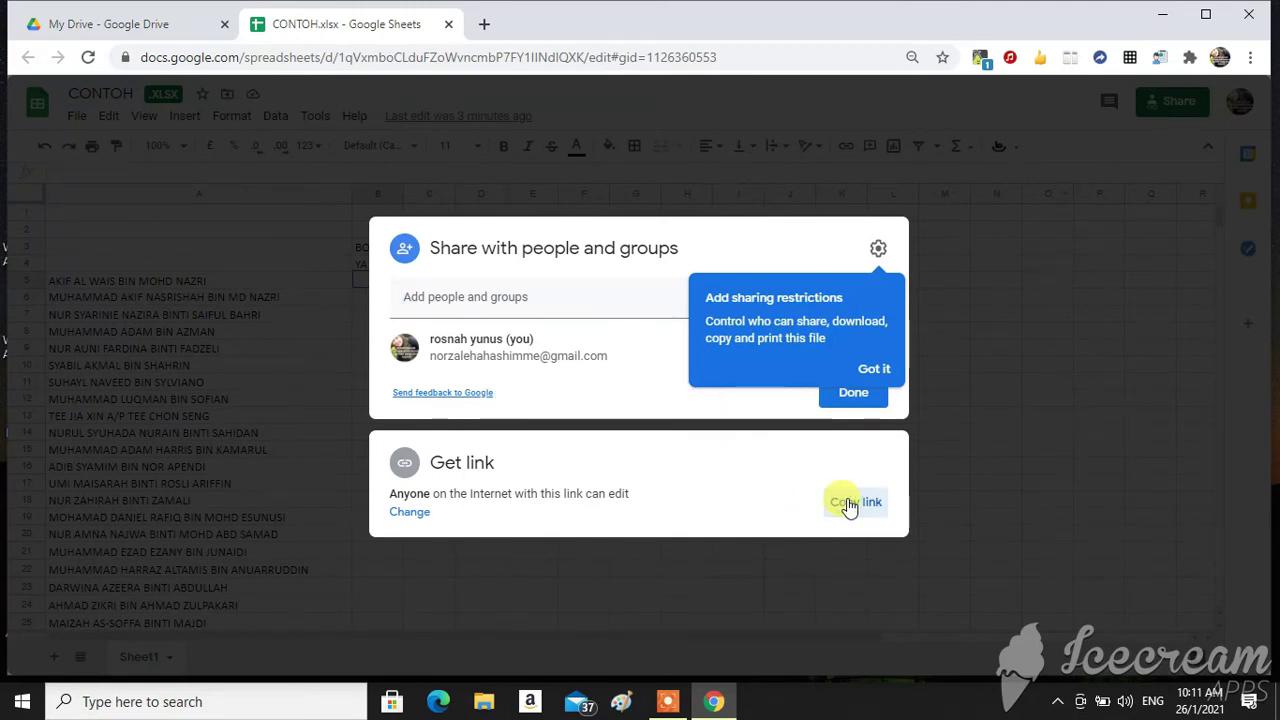
pyautogui.click(848, 504)
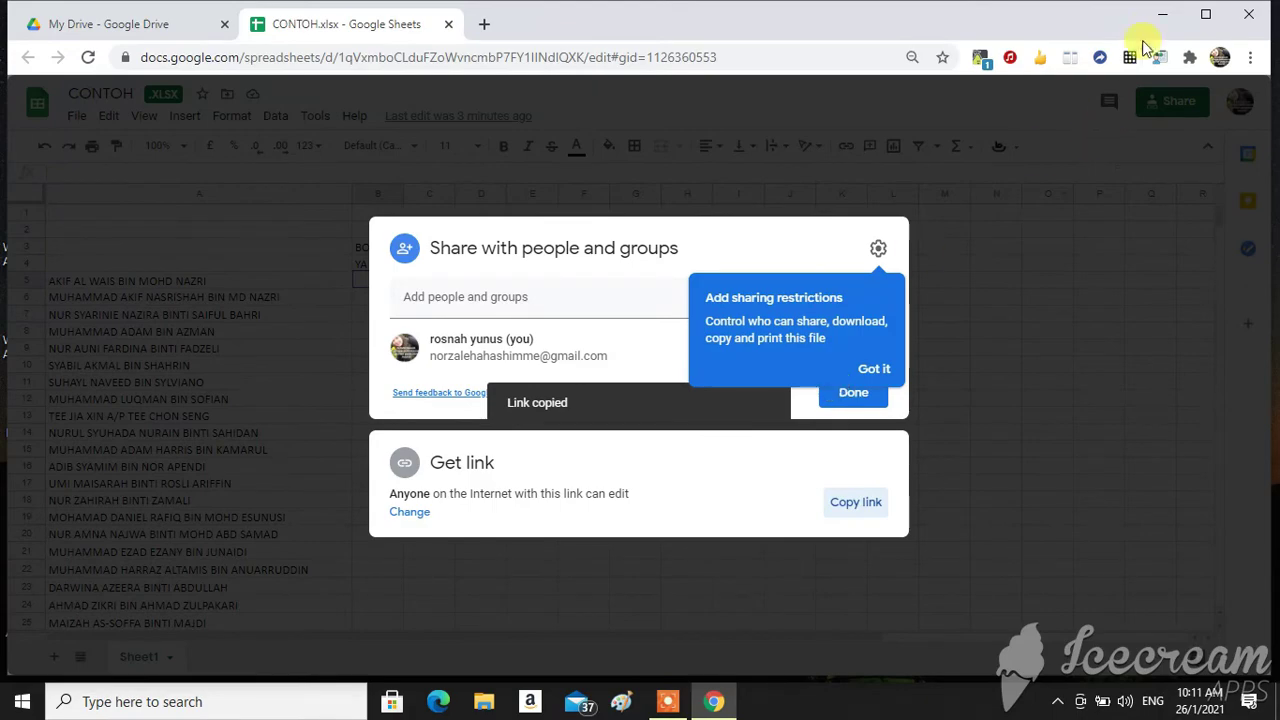
pyautogui.click(1163, 14)
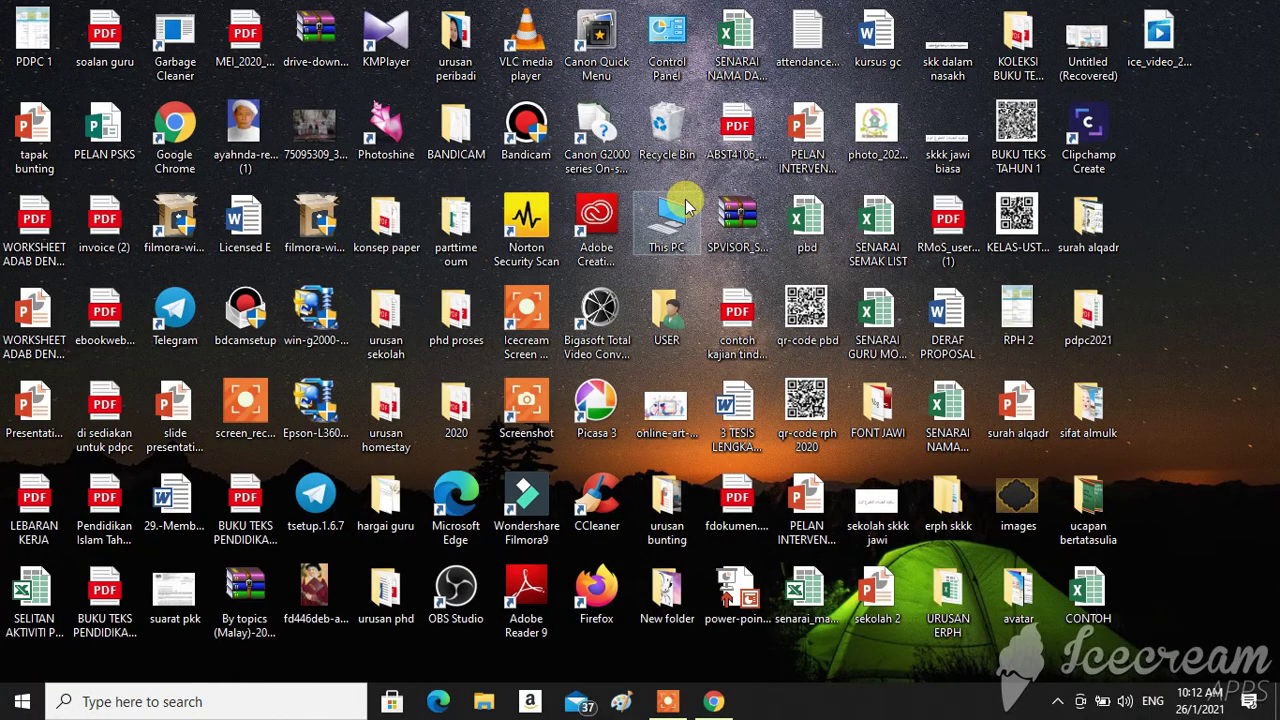
# Step: Paste the copied CONTOH.xlsx Drive link into the most recent Telegram chat and send it
pyautogui.doubleClick(170, 315)
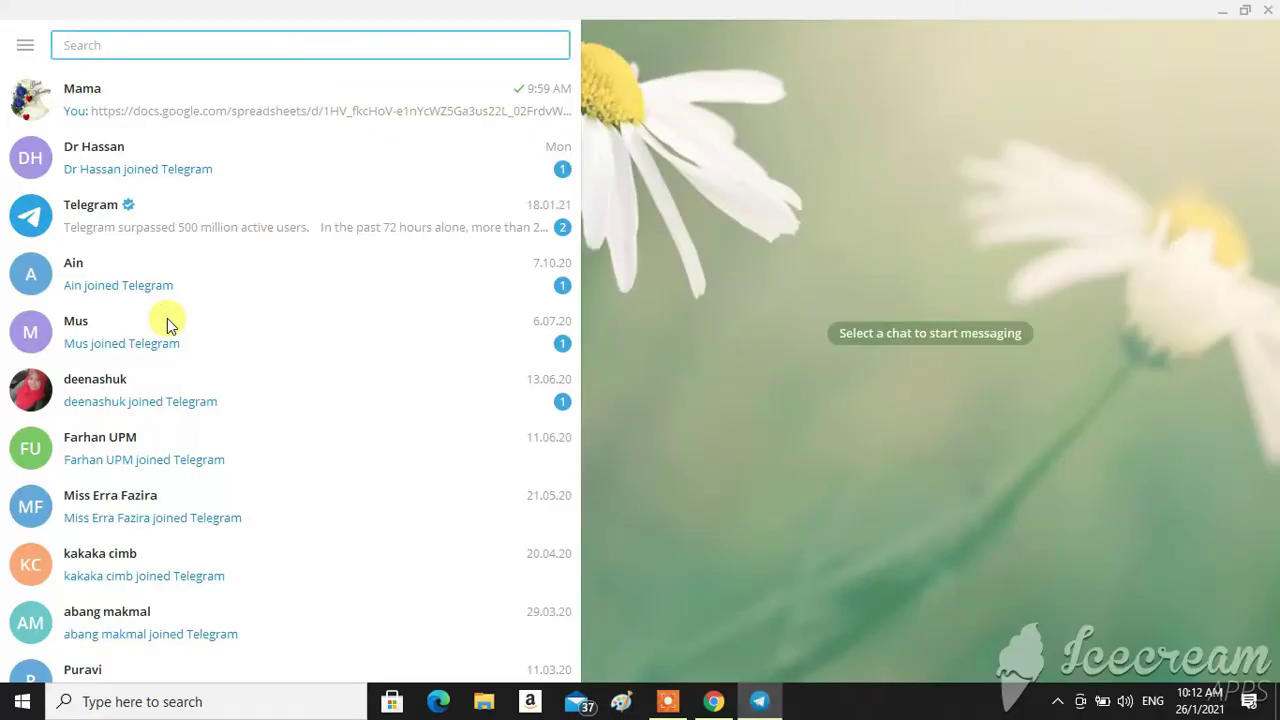
pyautogui.click(238, 103)
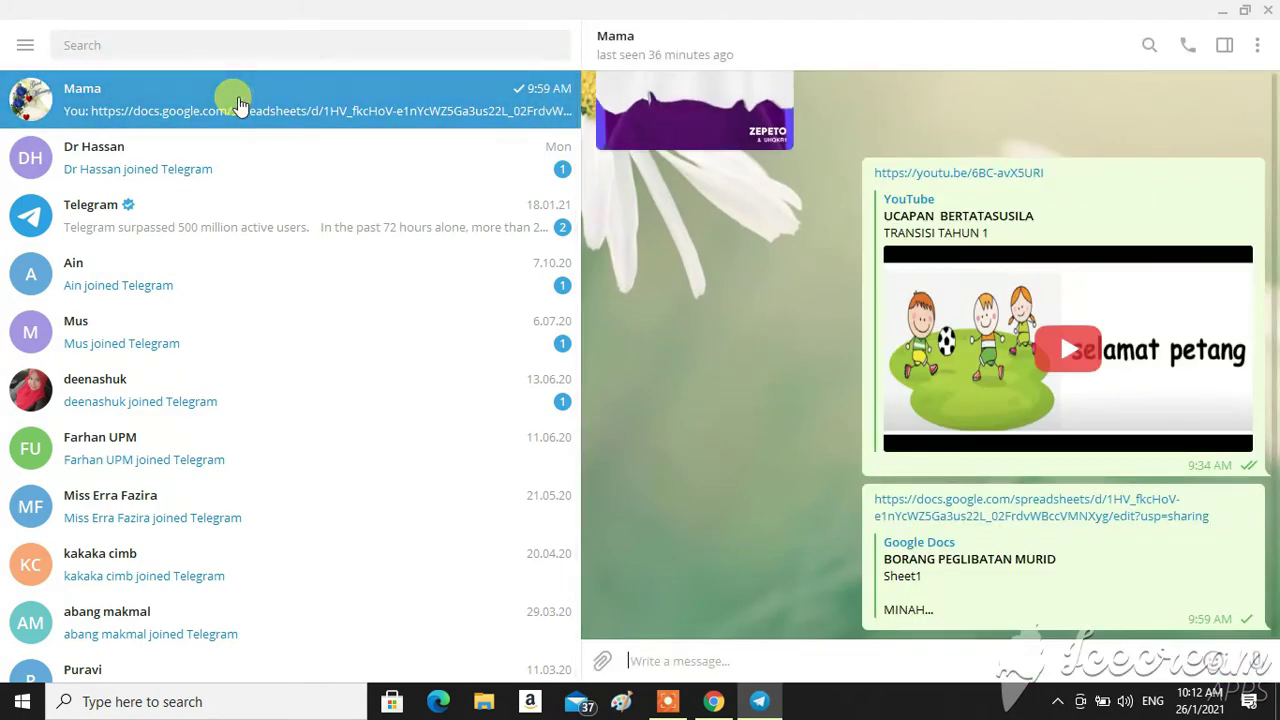
pyautogui.rightClick(670, 661)
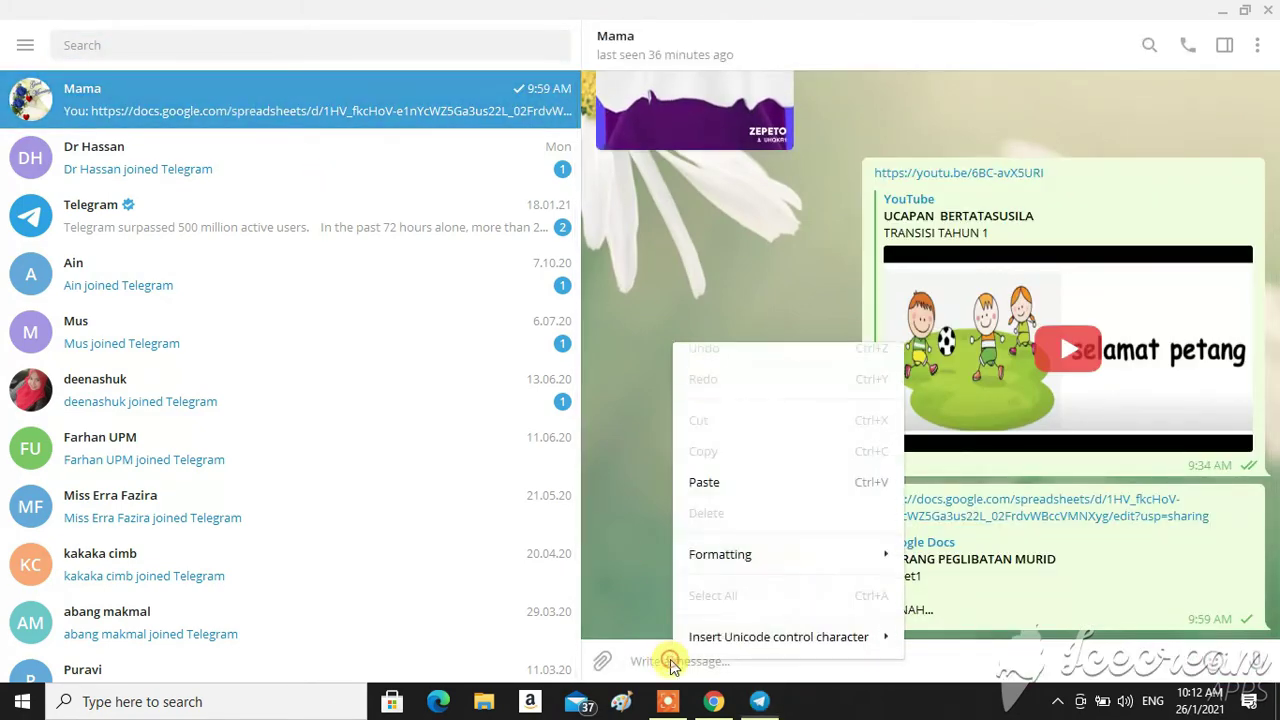
pyautogui.click(704, 480)
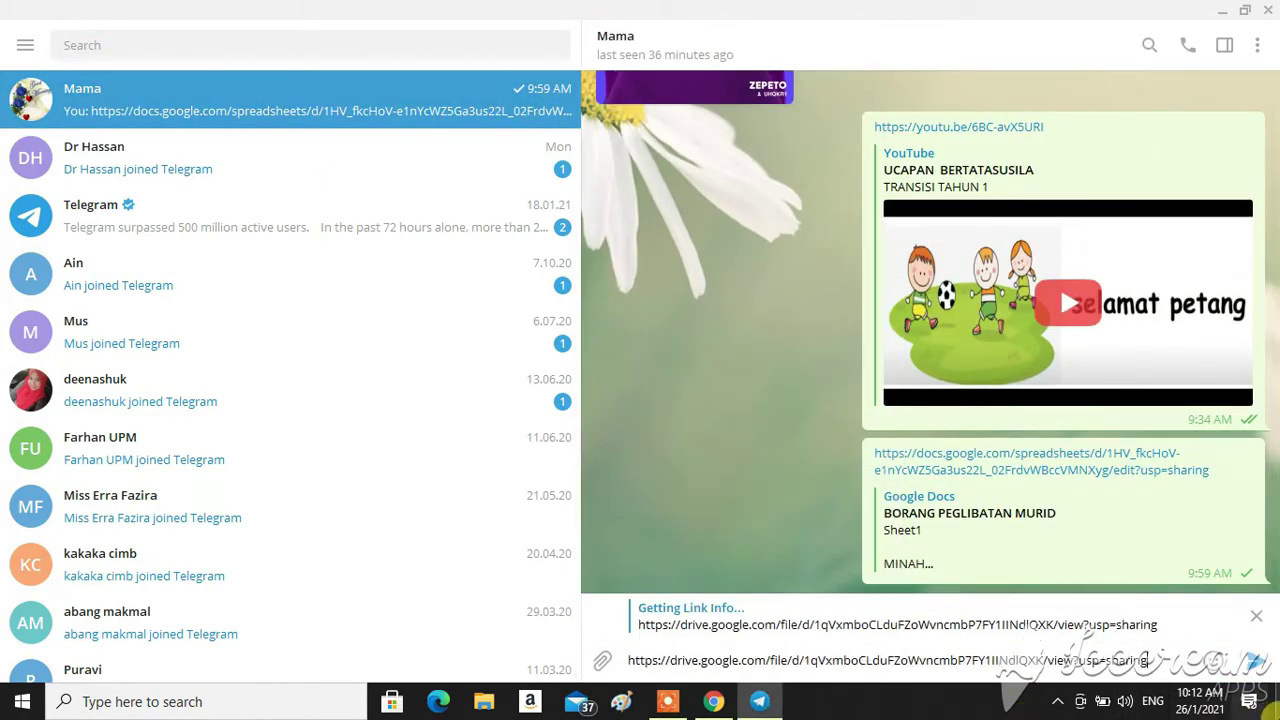
pyautogui.click(1259, 677)
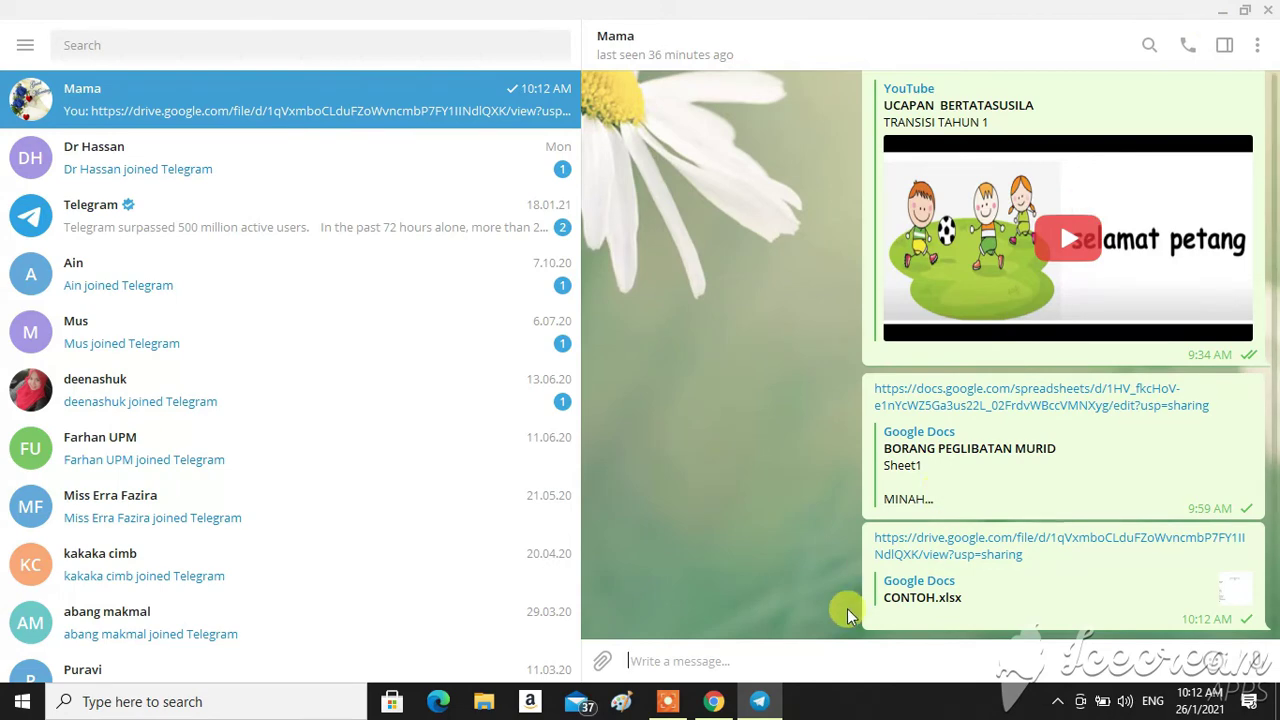
# Step: Bring Chrome back to CONTOH.xlsx and dismiss the Share dialog, reopening and closing it once
pyautogui.click(718, 703)
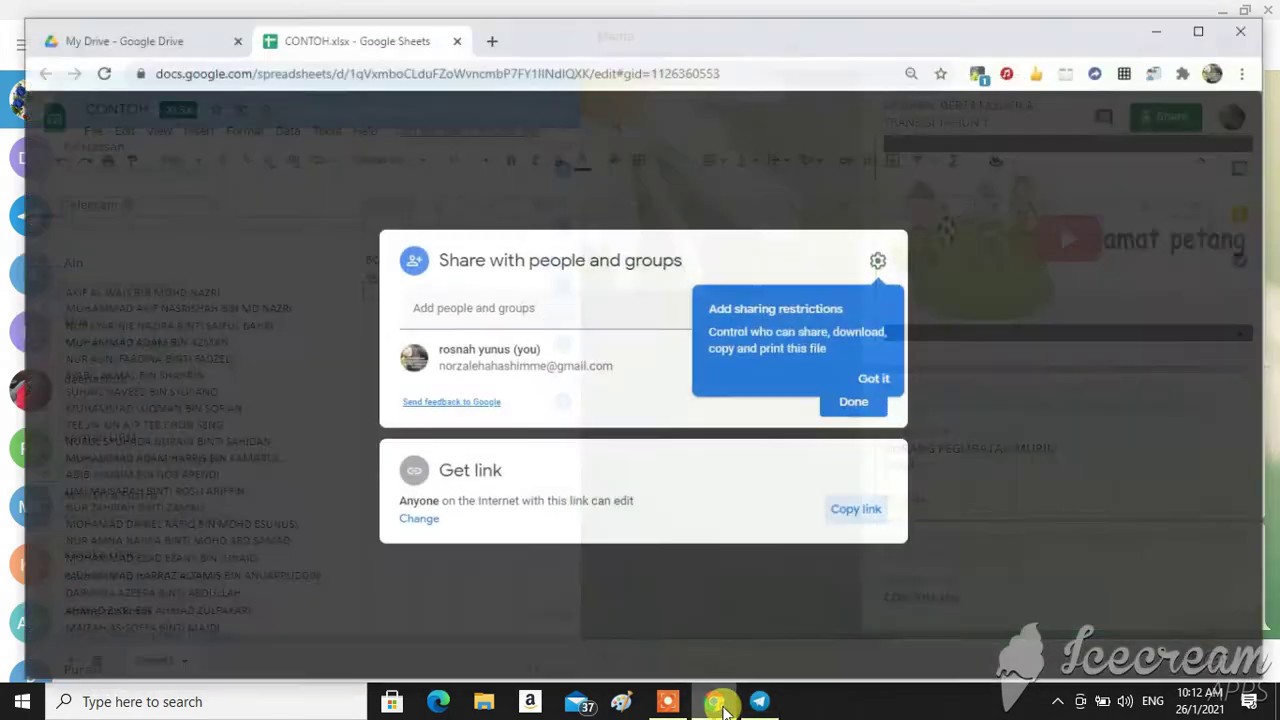
pyautogui.click(1038, 430)
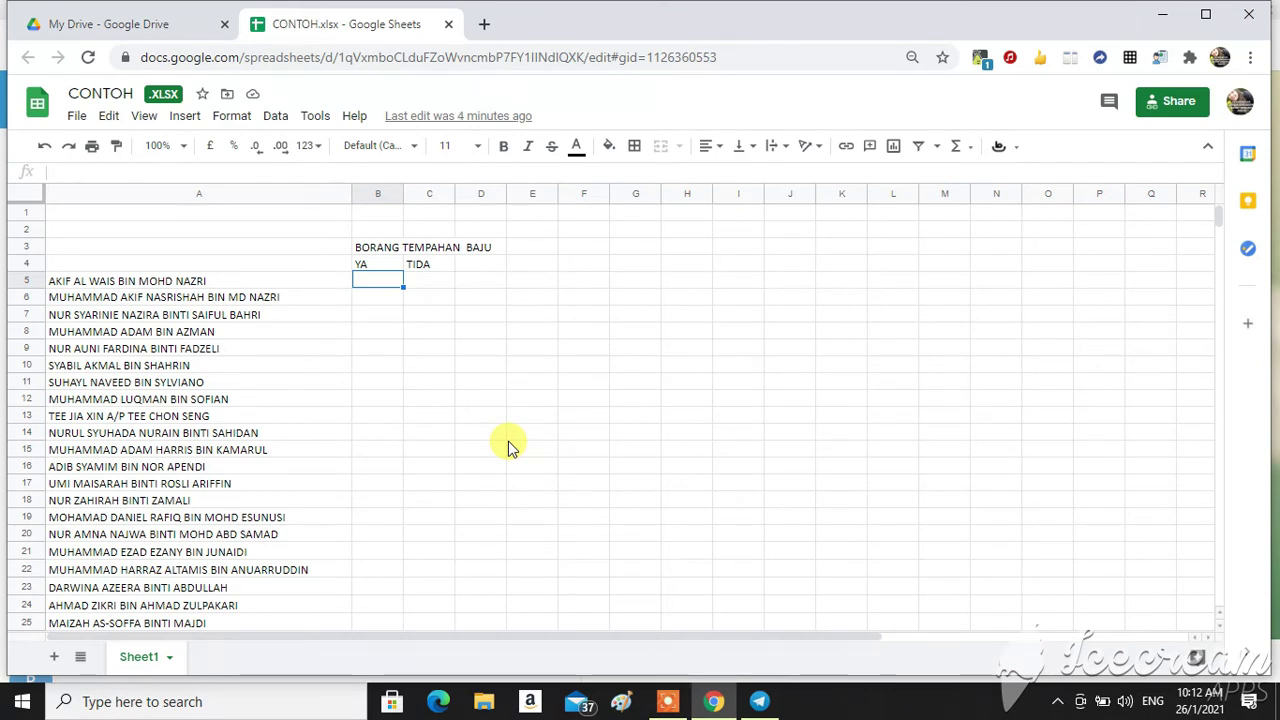
pyautogui.click(1172, 118)
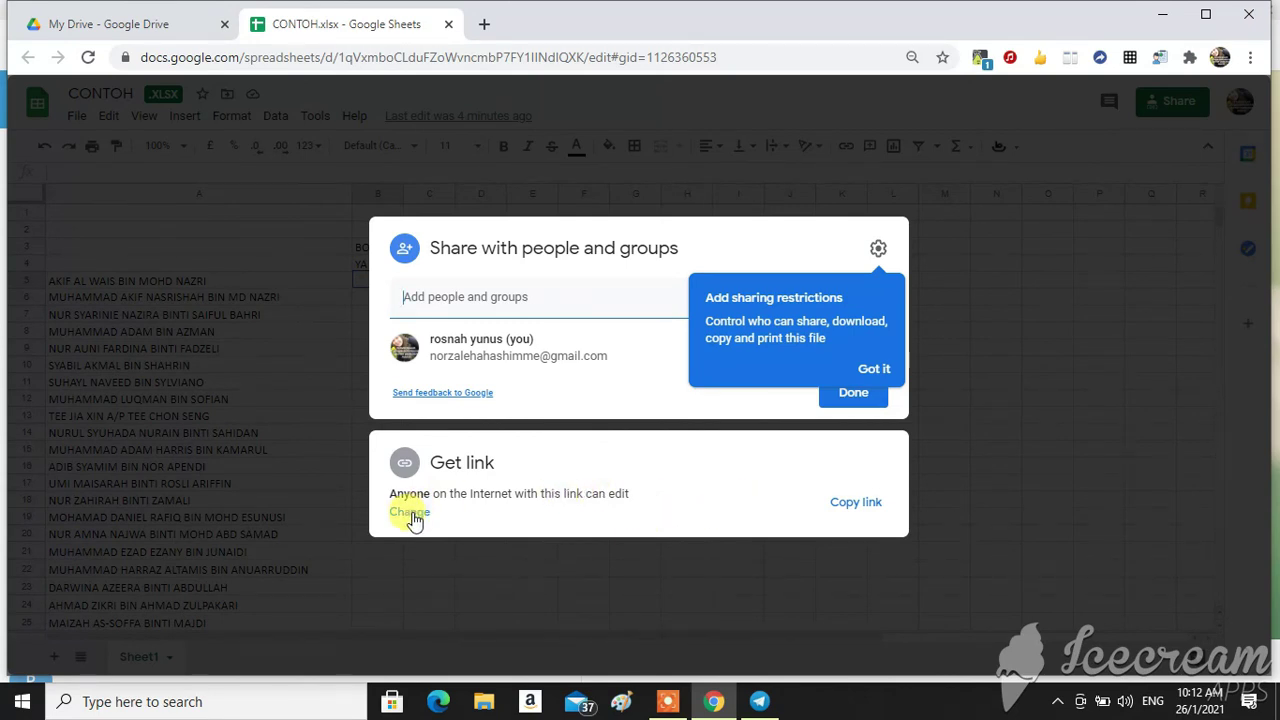
pyautogui.click(791, 592)
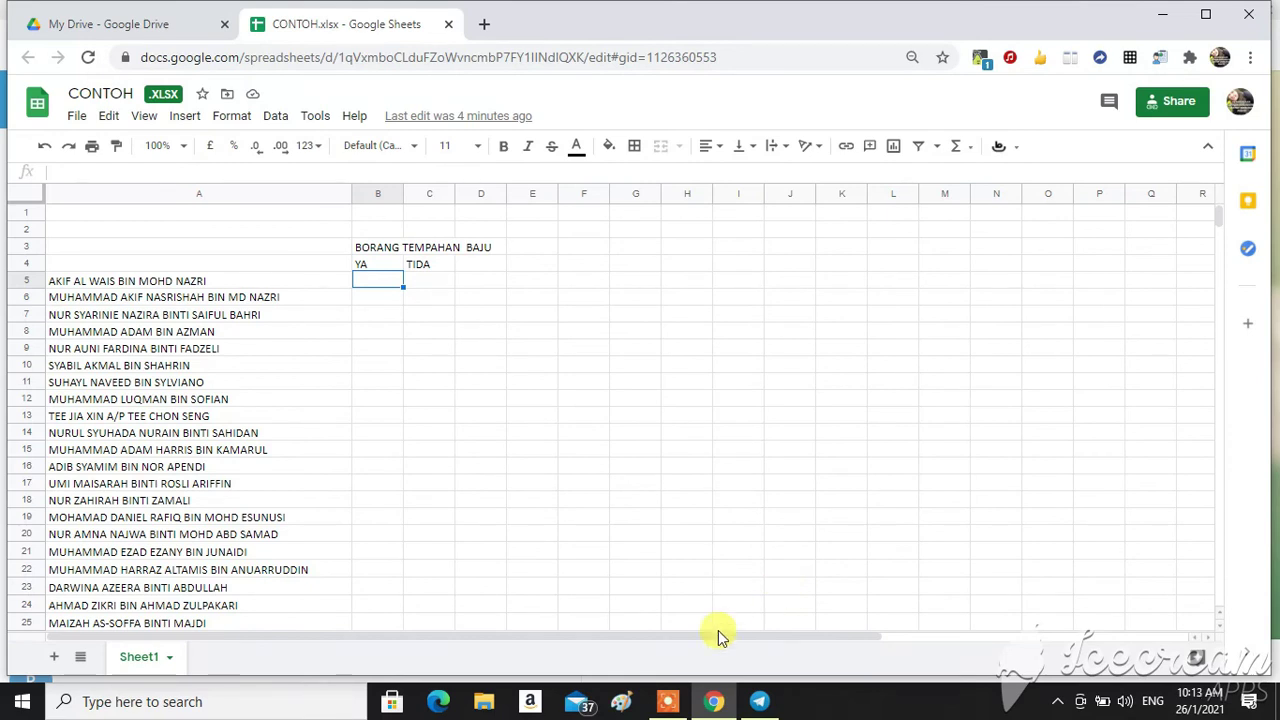
pyautogui.click(675, 704)
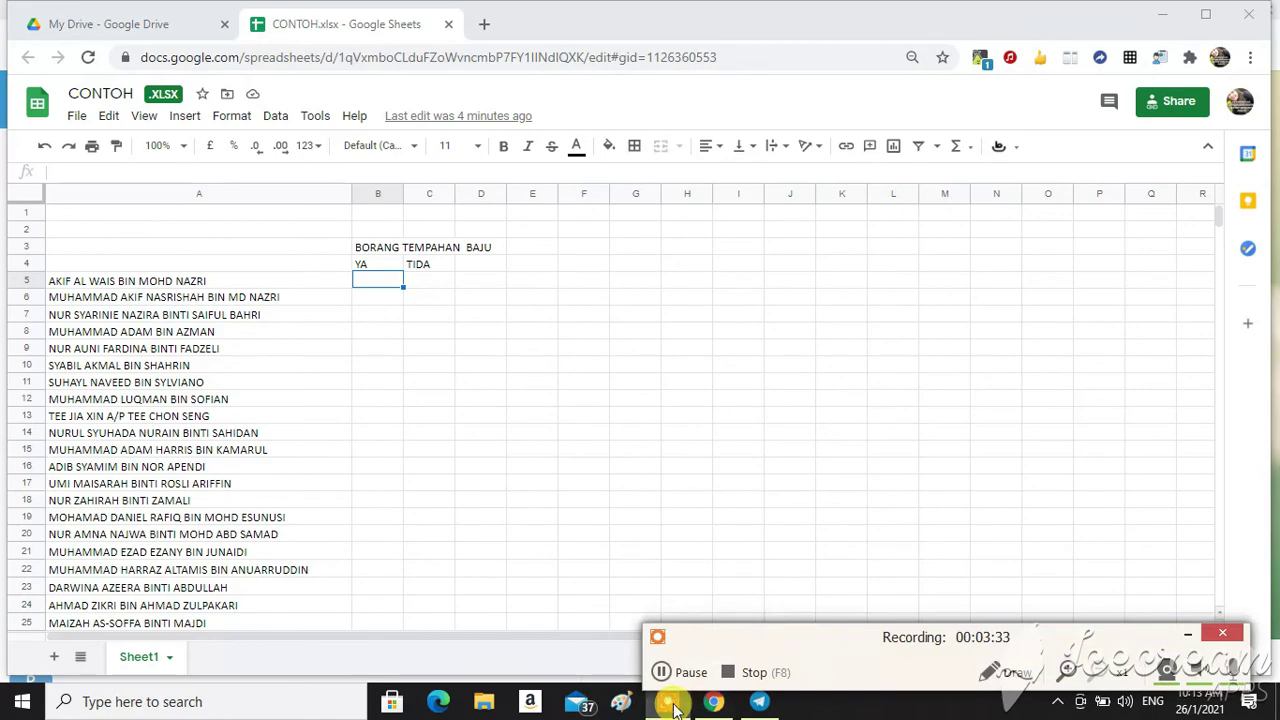